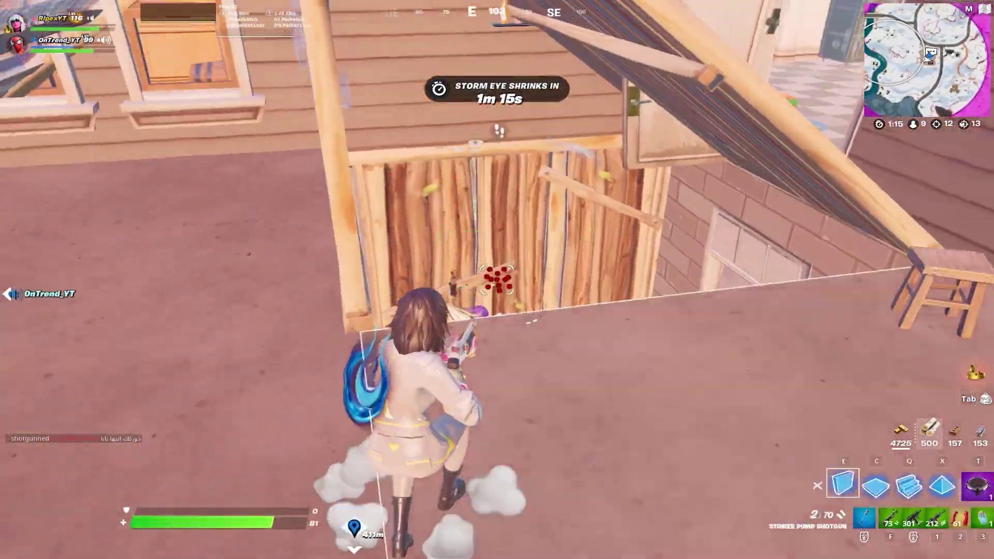
# Step: Place a wall, edit the floor to drop in, and shotgun the enemy inside the box
pyautogui.click(497, 279)
pyautogui.press('f')
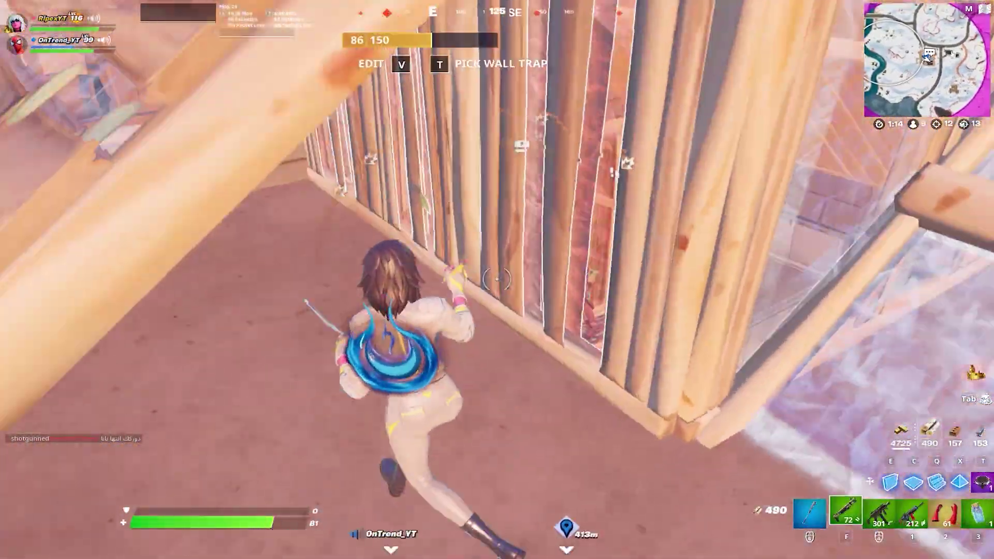
pyautogui.press('w')
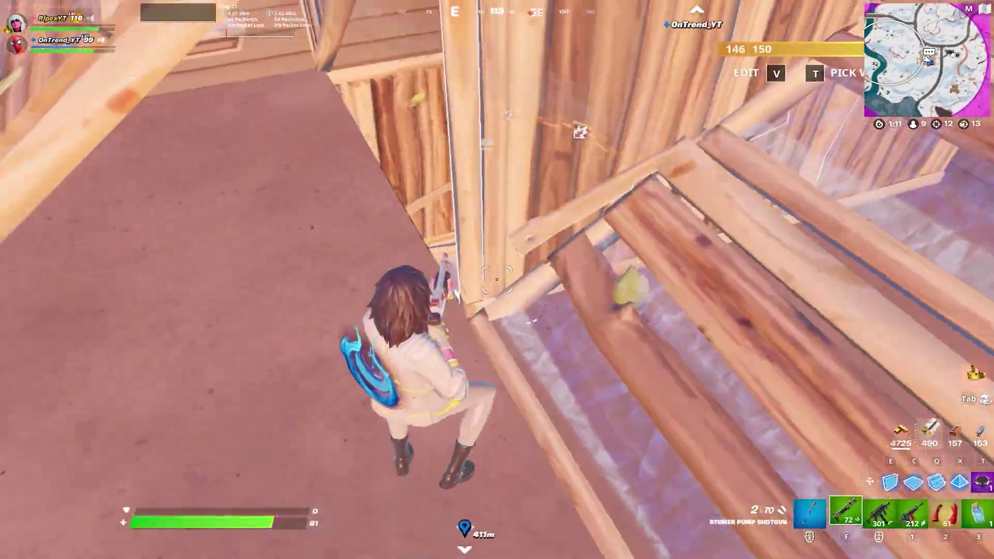
pyautogui.press('w')
pyautogui.press('c')
pyautogui.click(497, 280)
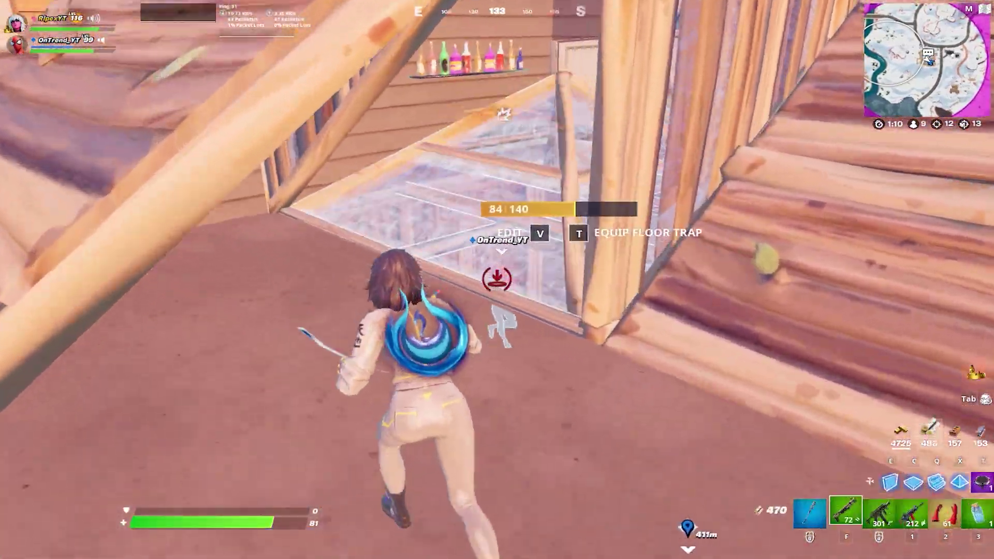
pyautogui.press('v')
pyautogui.press('v')
pyautogui.press('f')
pyautogui.click(497, 279)
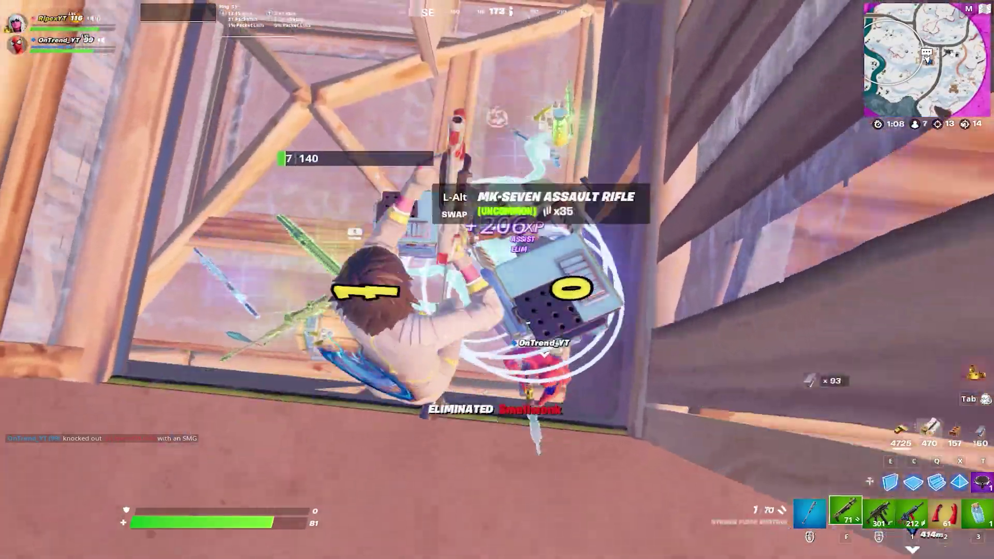
# Step: Return to building and edit the nearby wall
pyautogui.press('r')
pyautogui.press('e')
pyautogui.press('w')
pyautogui.press('3')
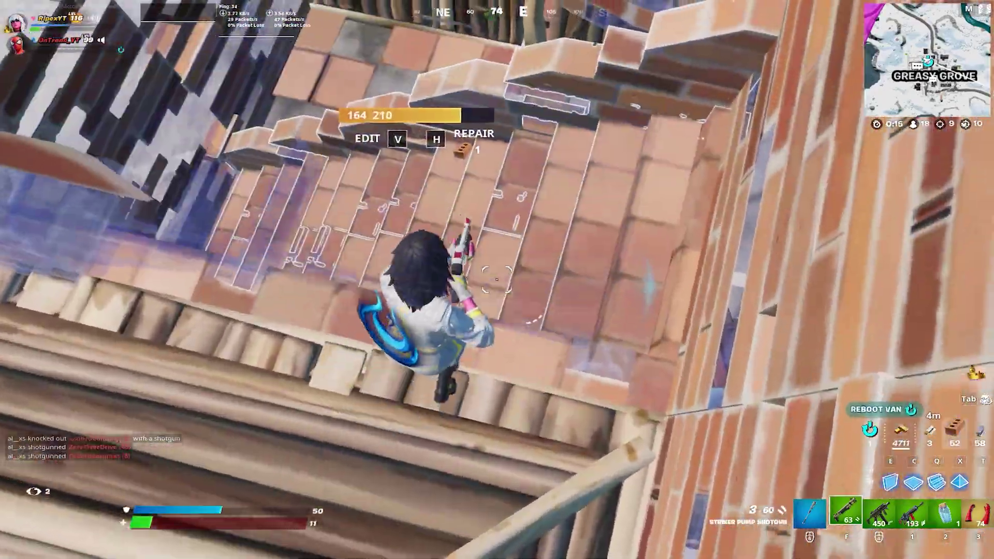
pyautogui.press('v')
pyautogui.click(497, 280)
pyautogui.press('v')
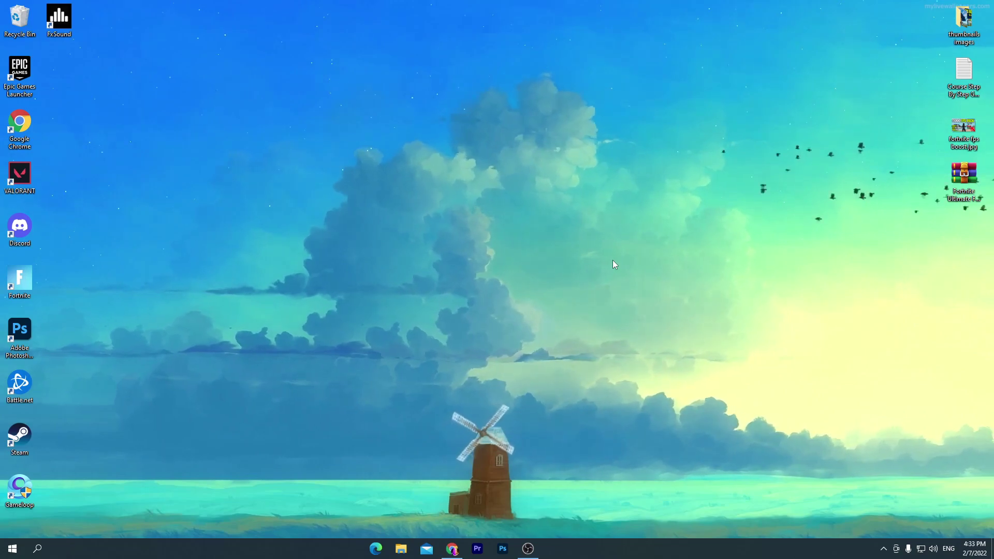
# Step: Drag Fortnite Ultimate FPS Boost Pack 2022.rar from the right-hand column to the desktop centre
pyautogui.moveTo(962, 178); pyautogui.dragTo(414, 96)
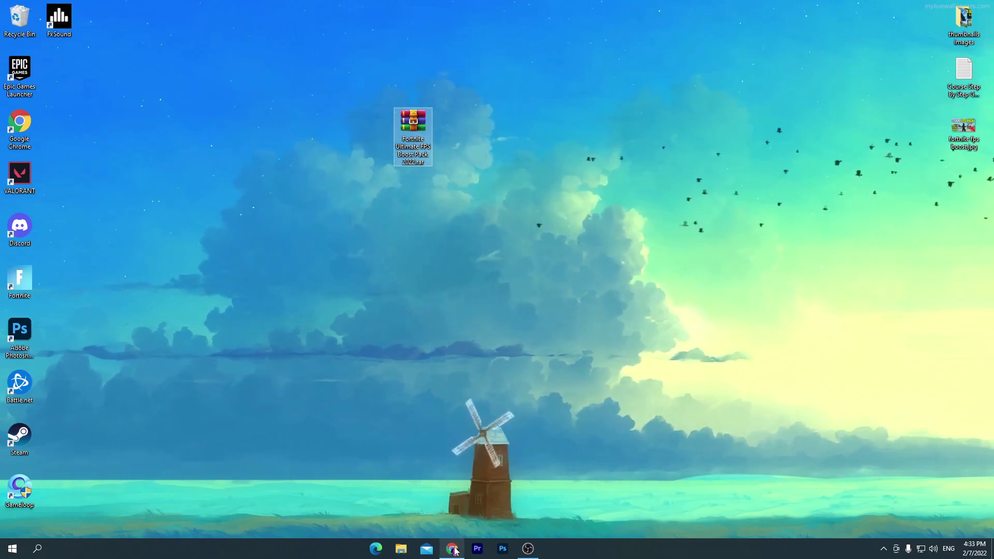
# Step: Search Download Packs for '1000 fps pack' and open the Ultimate FPS Boost Pack post's download section
pyautogui.click(452, 549)
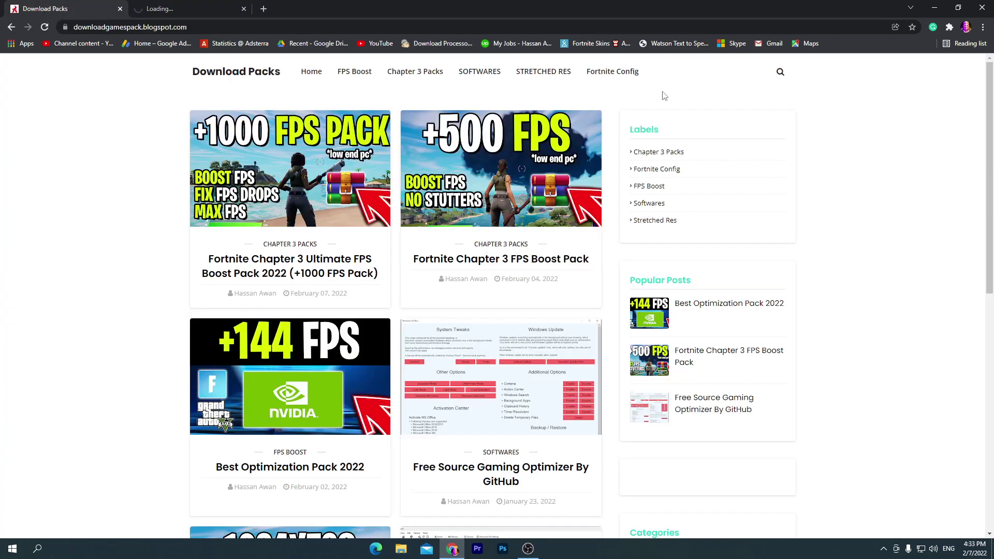
pyautogui.click(779, 73)
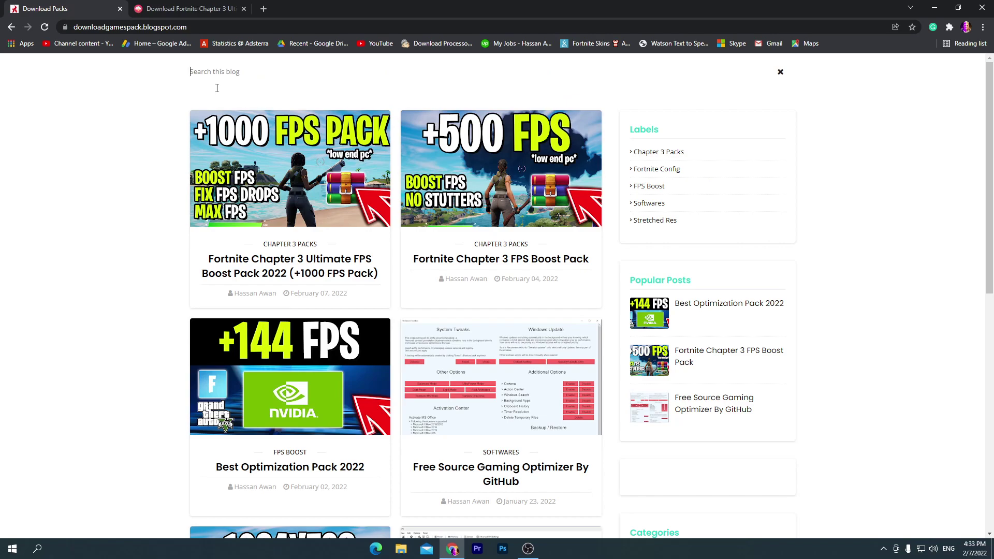
pyautogui.write('1000 fps pack')
pyautogui.press('Return')
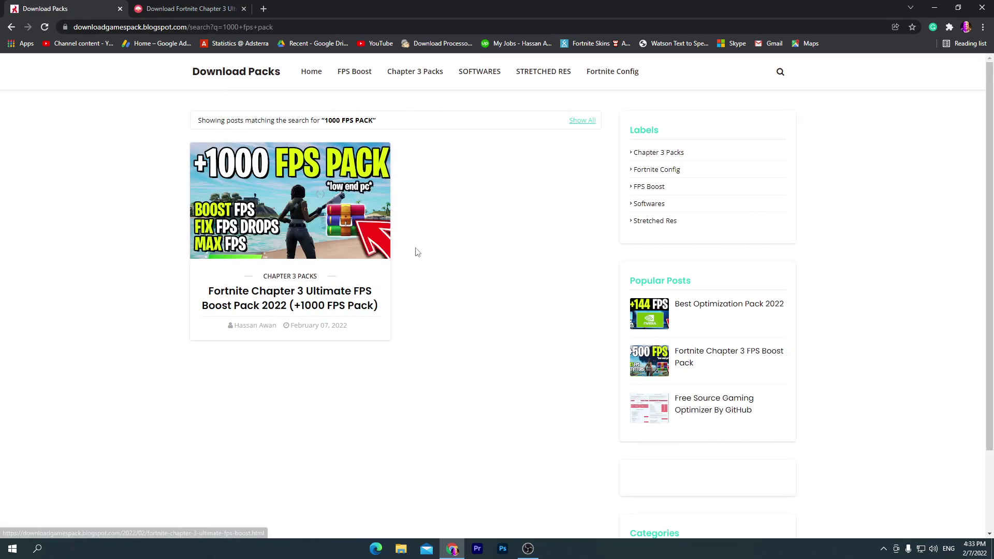
pyautogui.click(282, 231)
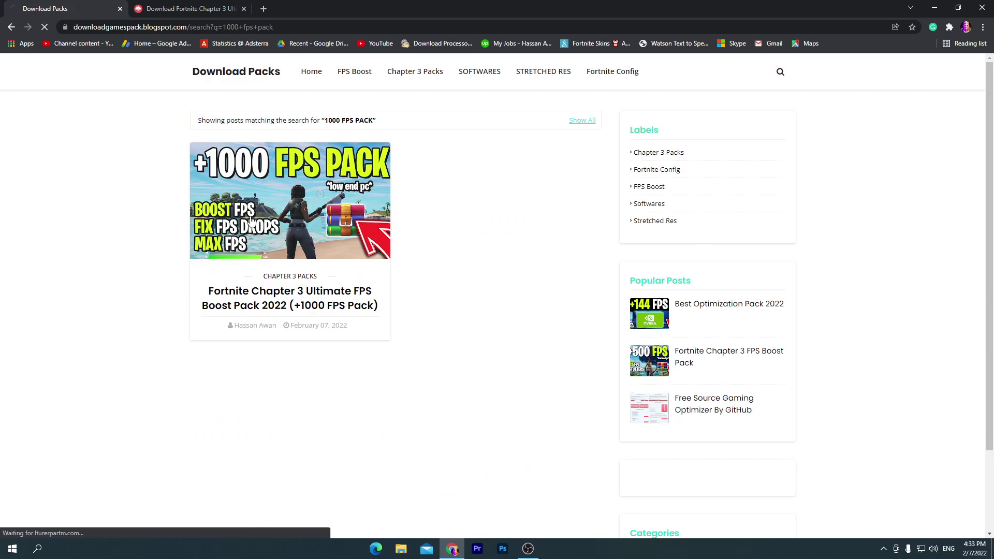
pyautogui.scroll(-10, 383, 211)
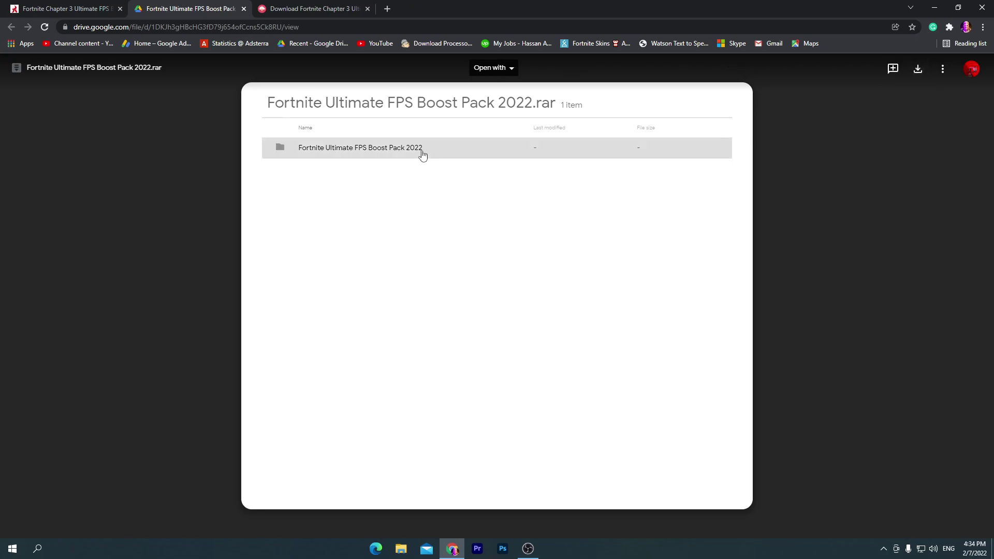
# Step: Minimize Chrome's Google Drive rar preview to reveal the desktop
pyautogui.click(935, 7)
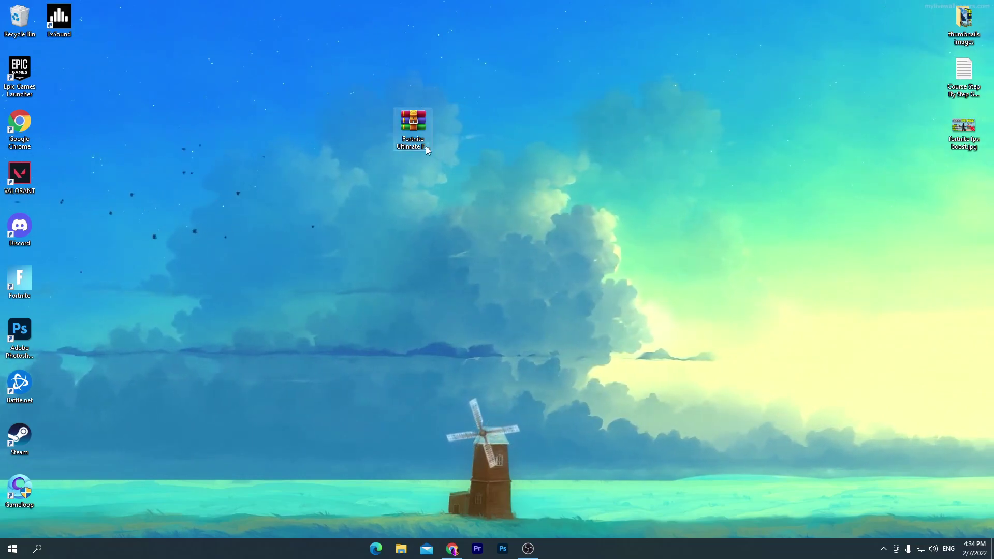
# Step: Extract the Fortnite Ultimate FPS Boost Pack 2022 folder from WinRAR onto the desktop and open it
pyautogui.doubleClick(413, 124)
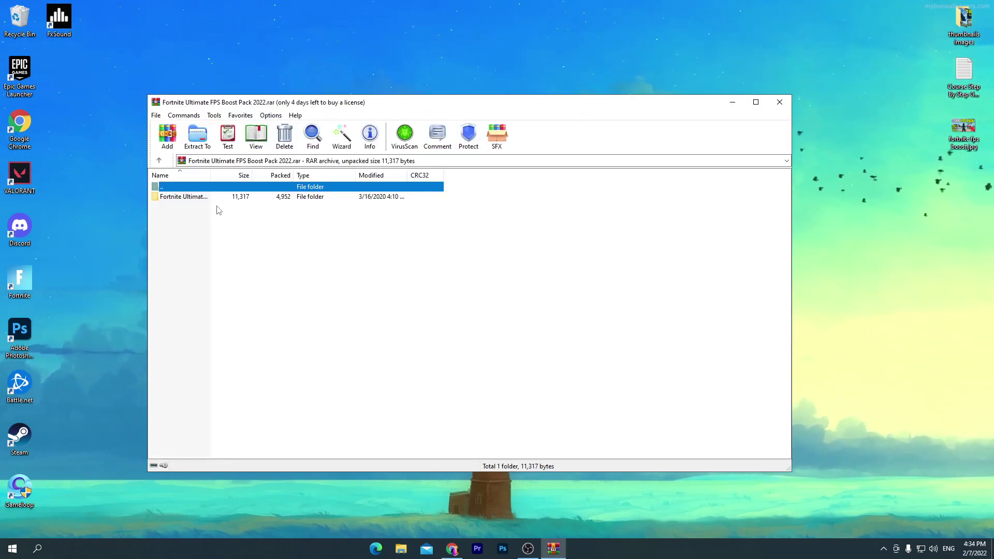
pyautogui.moveTo(207, 197); pyautogui.dragTo(404, 57)
pyautogui.click(780, 102)
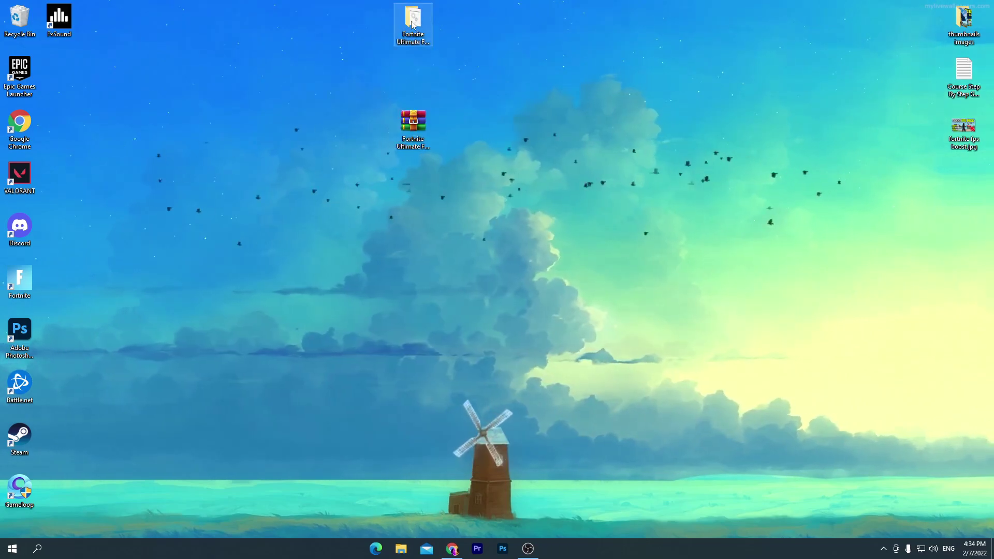
pyautogui.doubleClick(413, 22)
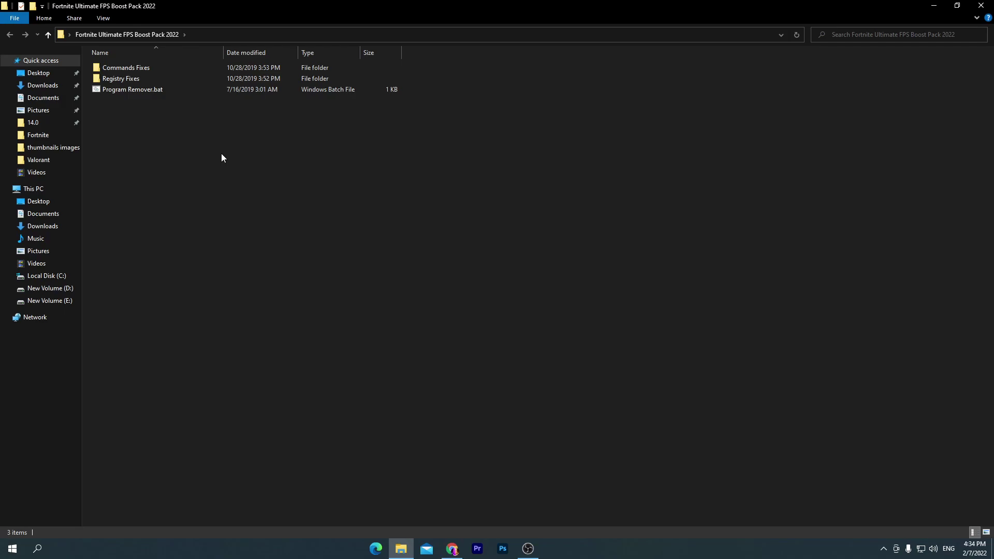
# Step: In Commands Fixes, run Lower Latency.bat as administrator and approve the UAC prompt
pyautogui.doubleClick(132, 70)
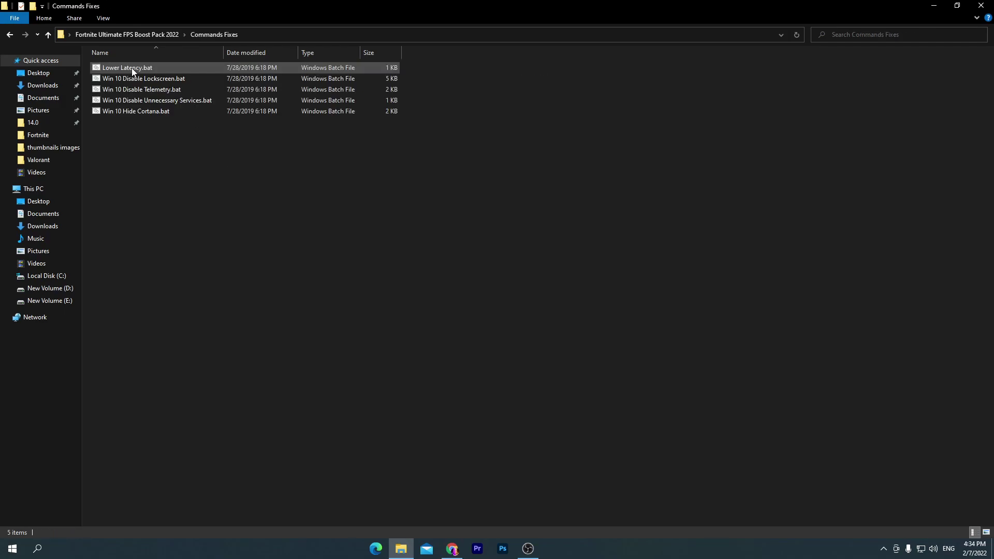
pyautogui.moveTo(164, 149); pyautogui.dragTo(488, 52)
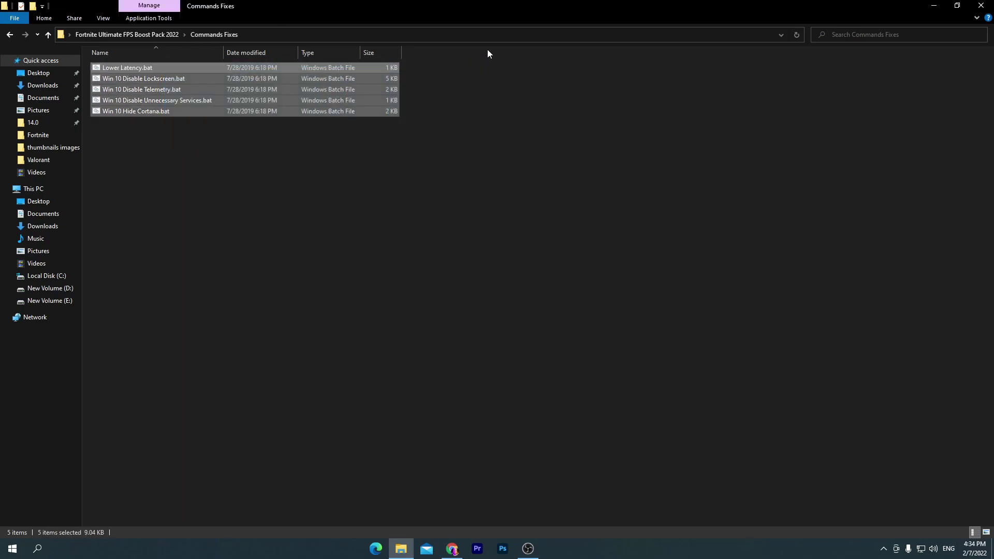
pyautogui.click(330, 158)
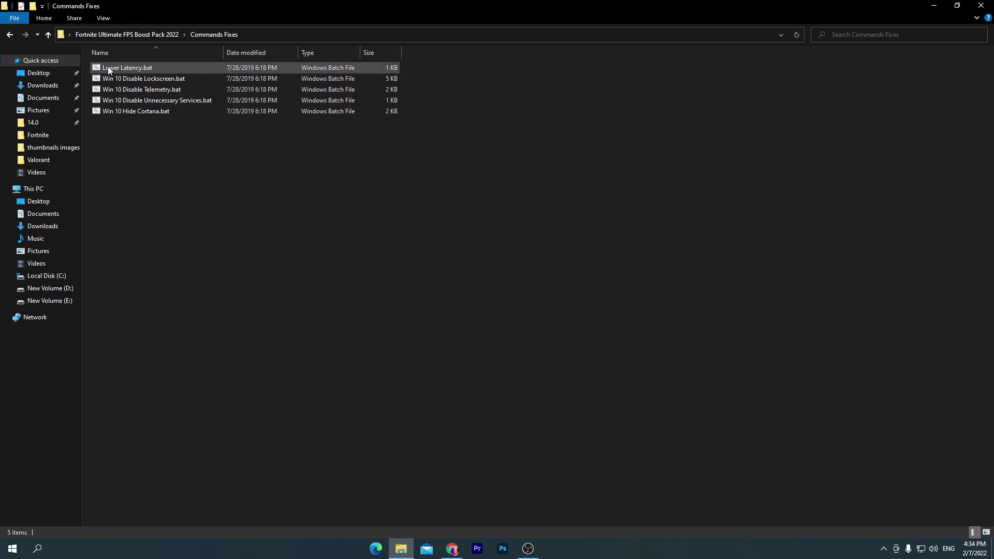
pyautogui.click(148, 69)
pyautogui.rightClick(145, 68)
pyautogui.click(149, 107)
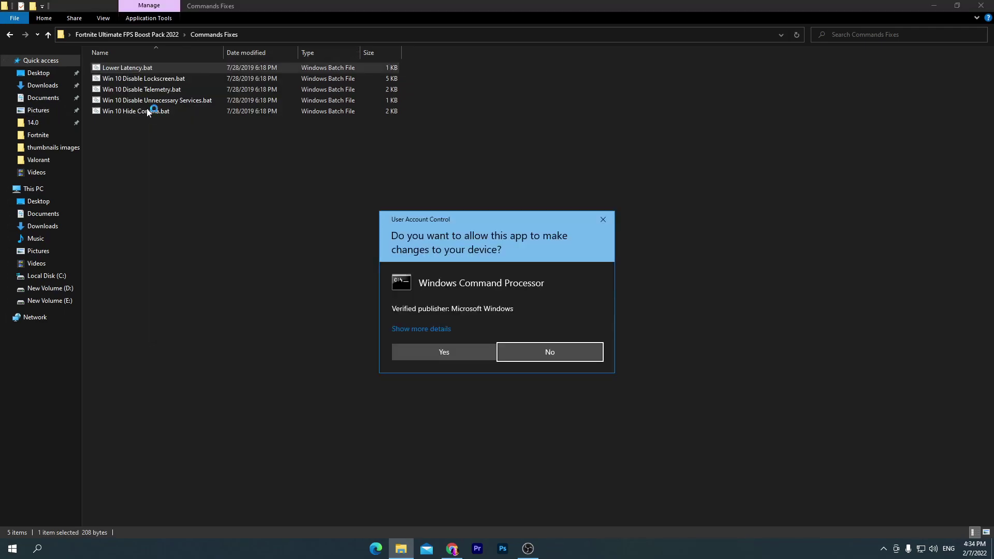
pyautogui.click(419, 356)
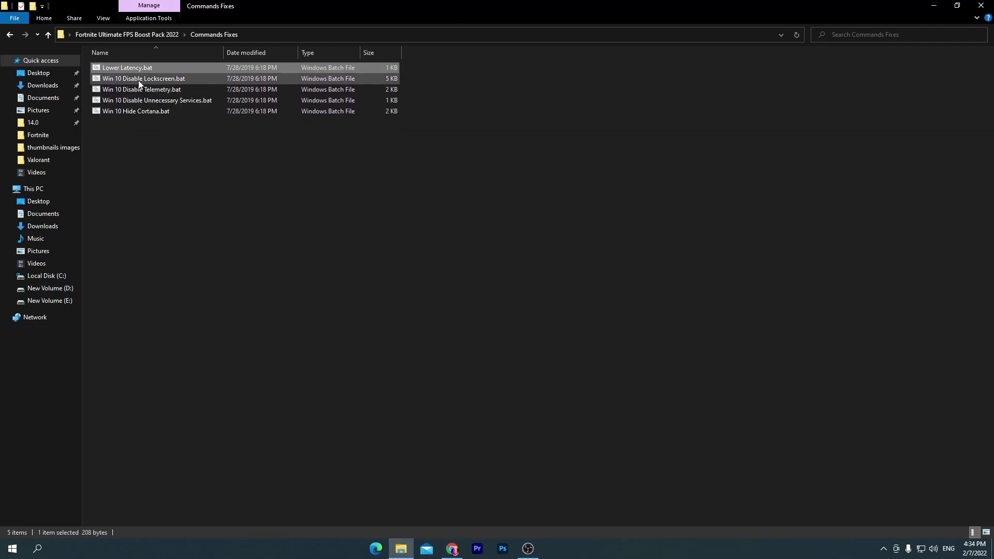
# Step: Run the Win 10 Disable Lockscreen, Disable Telemetry, Disable Unnecessary Services and Hide Cortana fixes, approving each
pyautogui.doubleClick(212, 81)
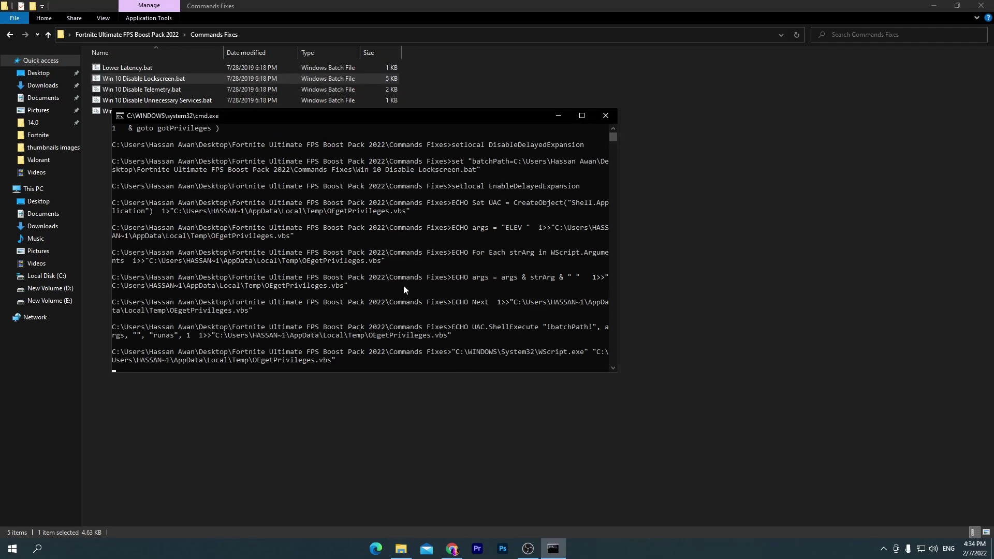
pyautogui.click(451, 339)
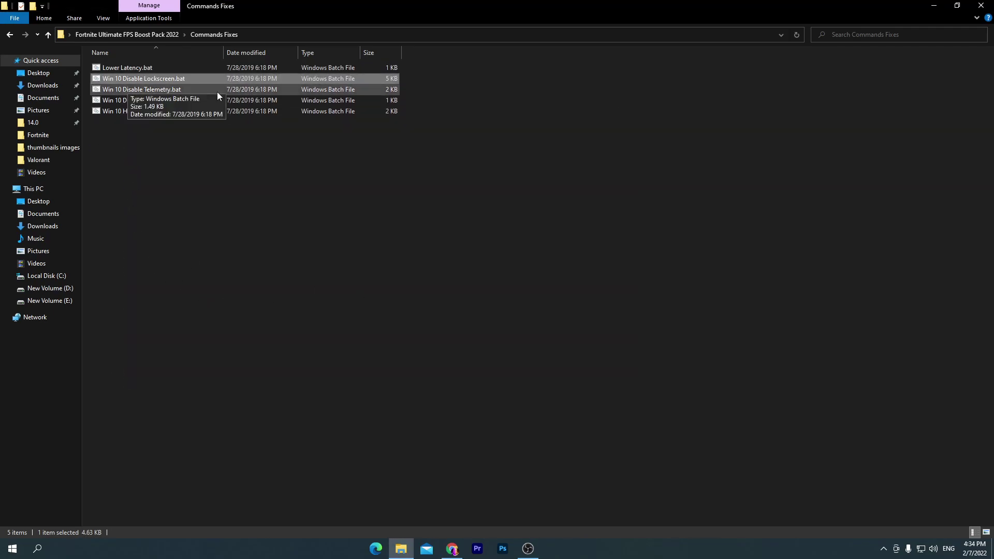
pyautogui.doubleClick(173, 89)
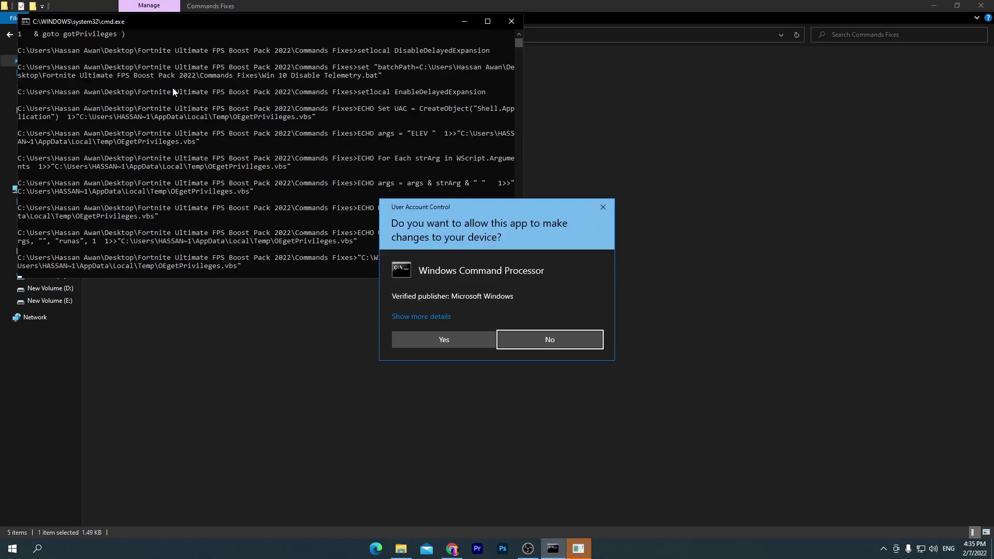
pyautogui.click(448, 339)
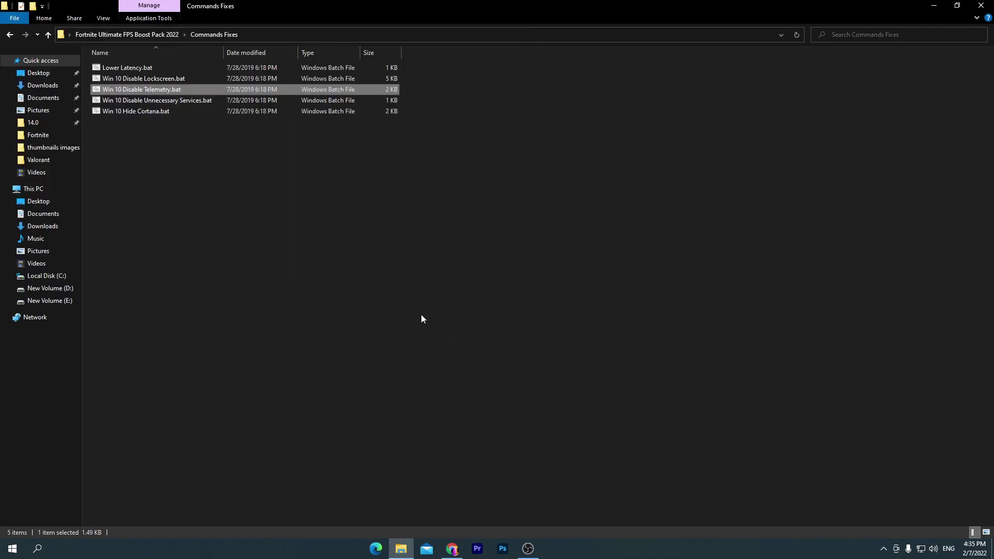
pyautogui.doubleClick(179, 100)
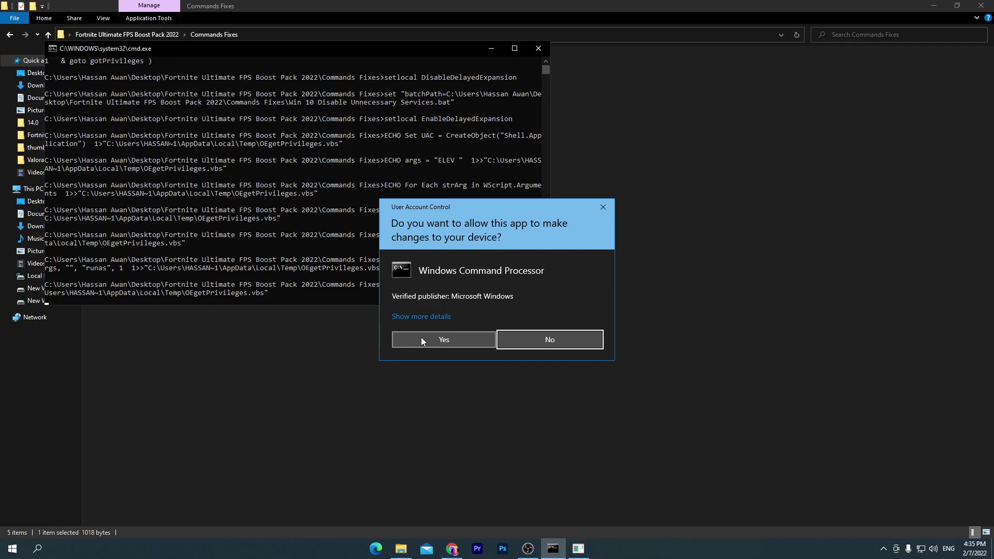
pyautogui.click(422, 337)
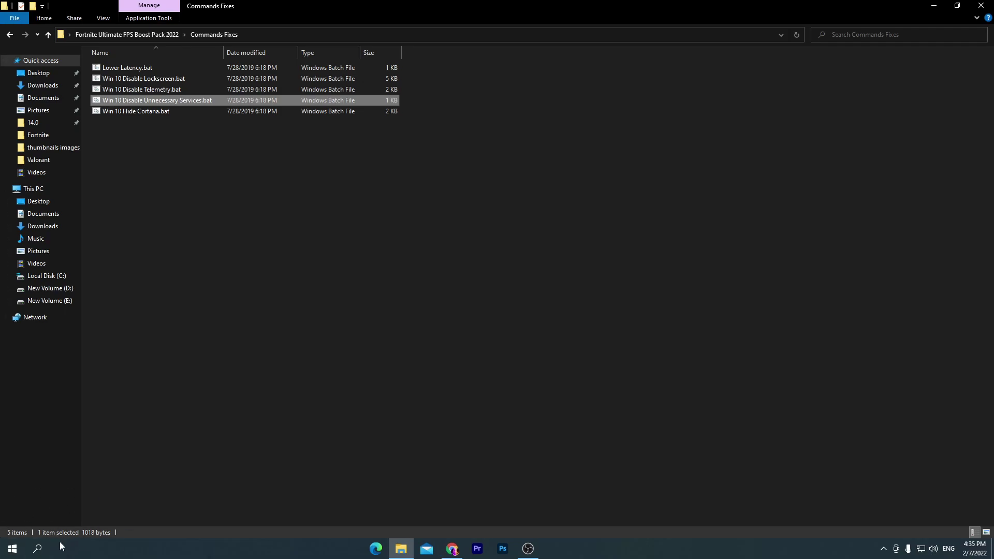
pyautogui.doubleClick(116, 113)
pyautogui.click(444, 340)
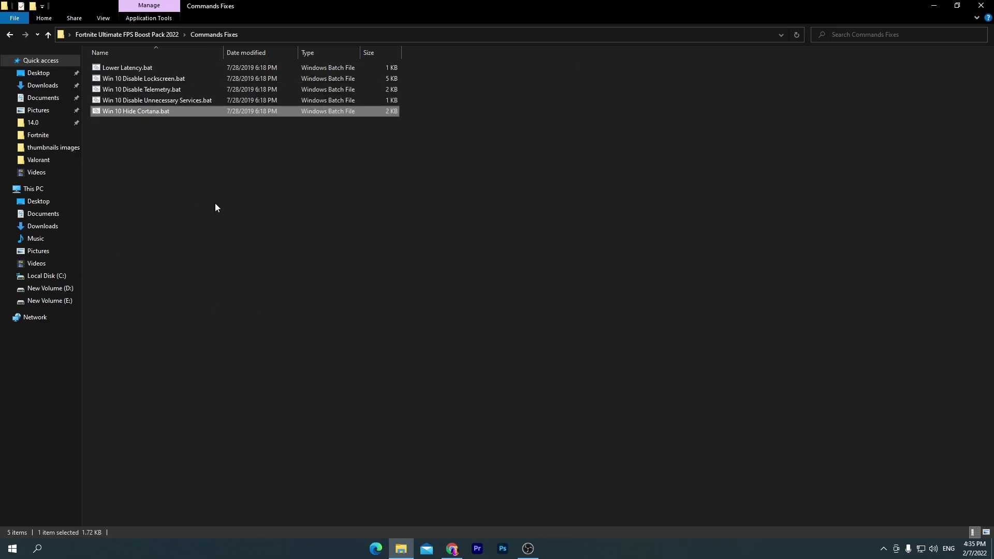
# Step: Open Registry Fixes and merge Disable Xbox DVR & Gamebar.reg into the registry
pyautogui.click(117, 32)
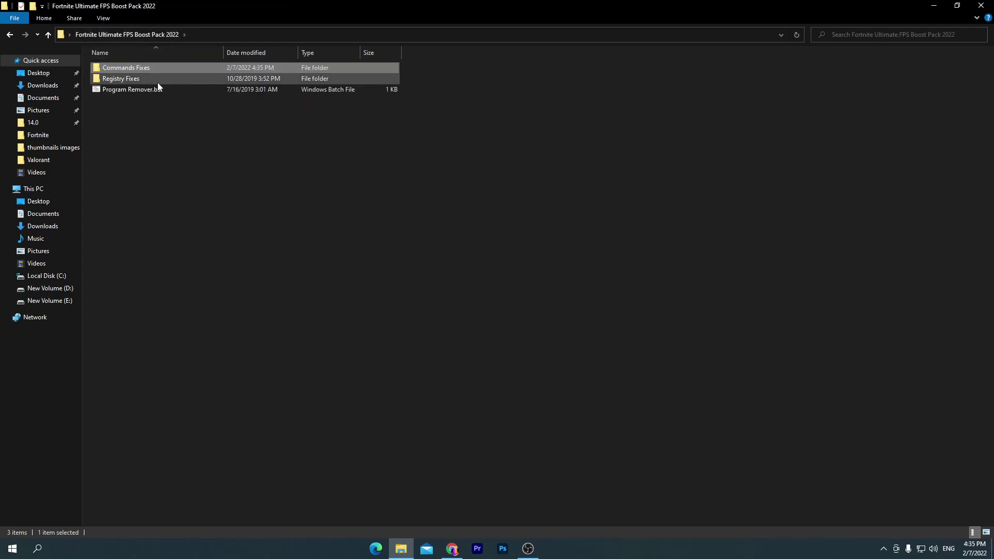
pyautogui.click(141, 87)
pyautogui.doubleClick(134, 80)
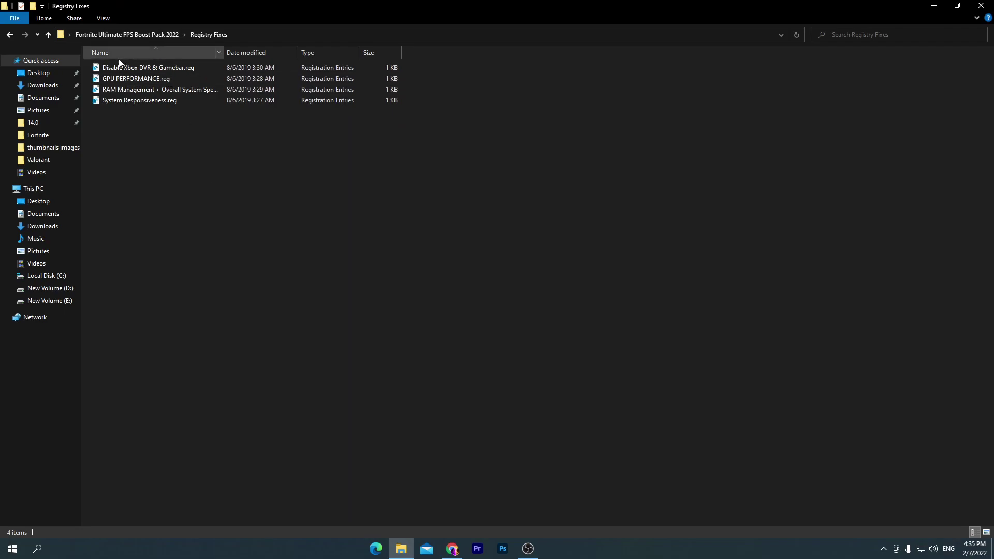
pyautogui.doubleClick(144, 66)
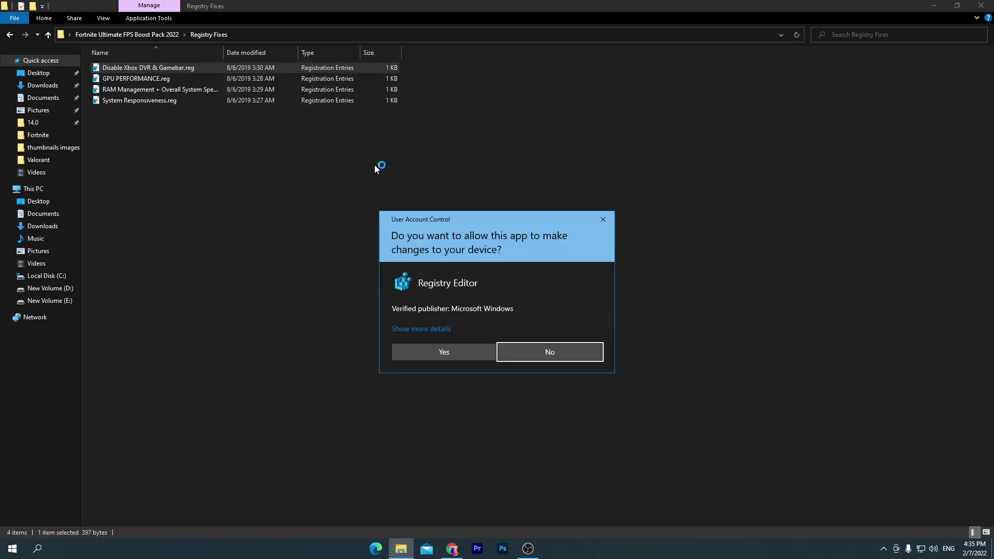
pyautogui.click(440, 353)
pyautogui.click(575, 290)
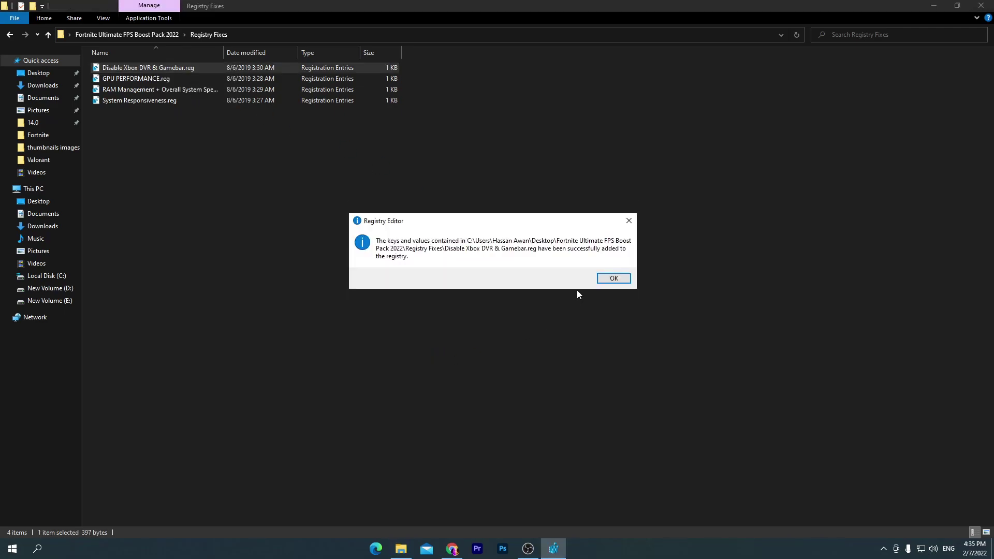
pyautogui.click(608, 279)
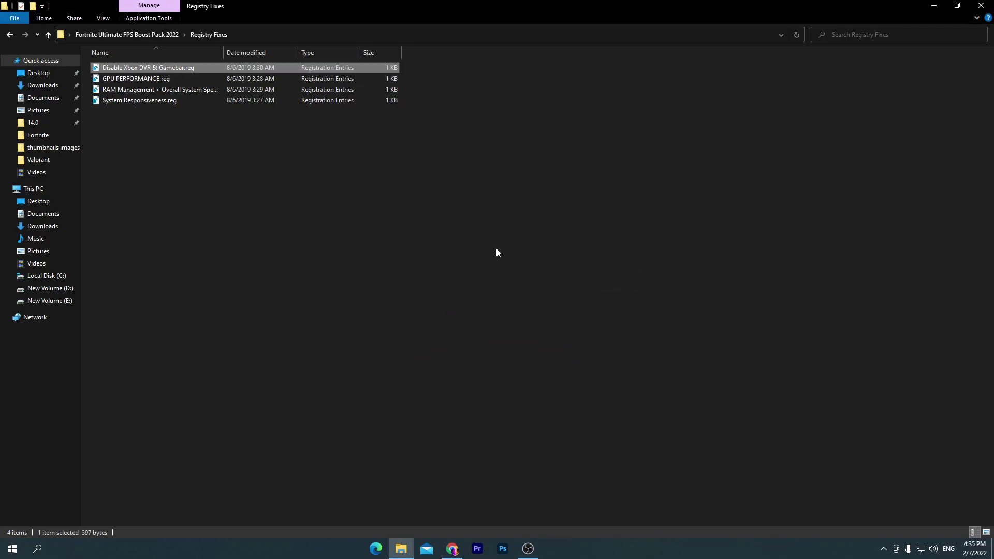
# Step: Merge GPU PERFORMANCE.reg and the RAM Management registry file into the registry
pyautogui.doubleClick(150, 81)
pyautogui.click(441, 352)
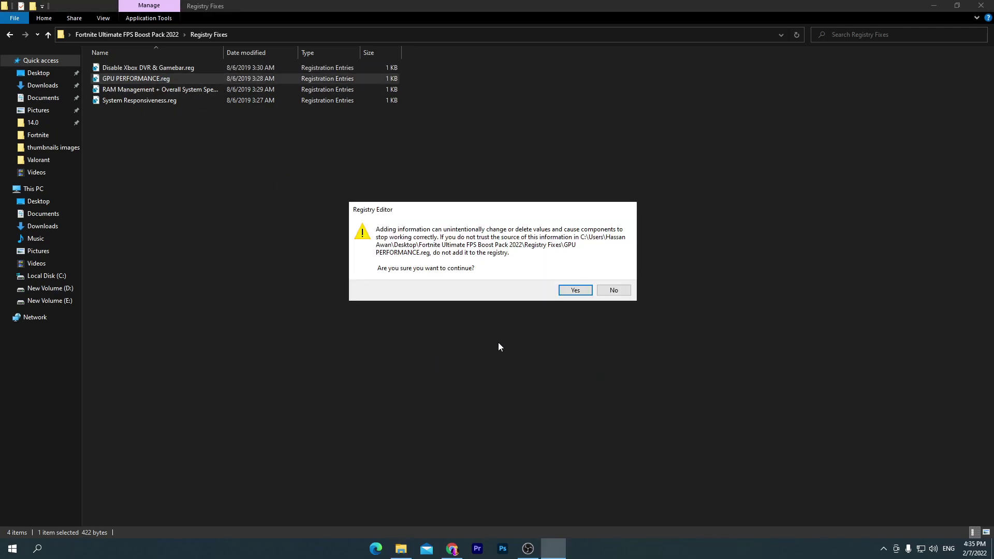
pyautogui.click(576, 290)
pyautogui.click(613, 279)
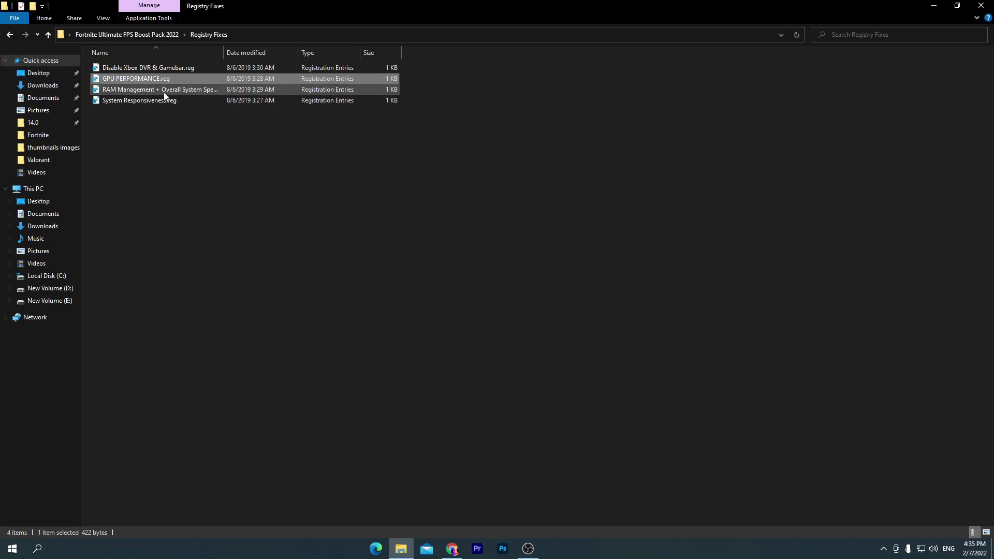
pyautogui.doubleClick(204, 92)
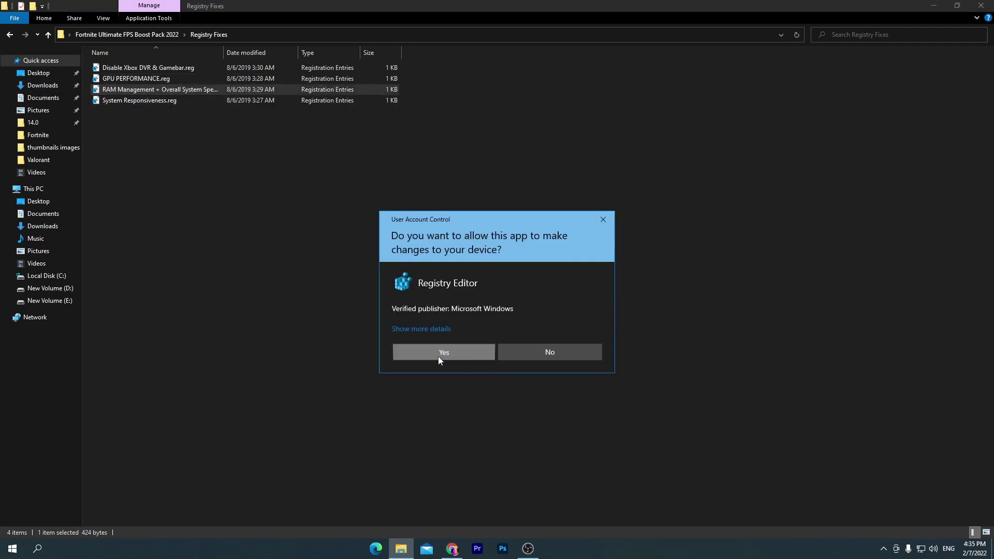
pyautogui.click(438, 358)
pyautogui.click(574, 289)
pyautogui.click(609, 279)
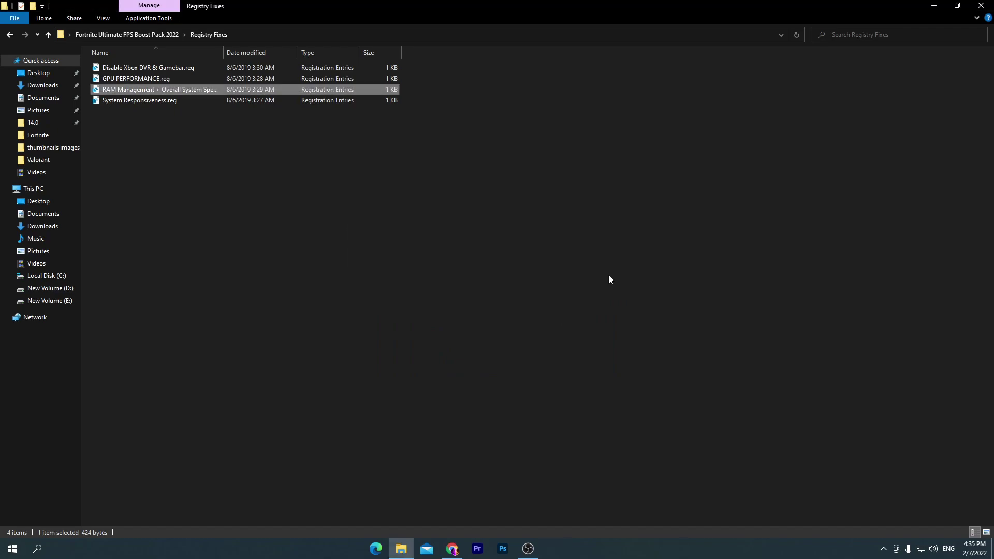
# Step: Merge System Responsiveness.reg, then return to the Fortnite Ultimate FPS Boost Pack 2022 folder
pyautogui.doubleClick(174, 101)
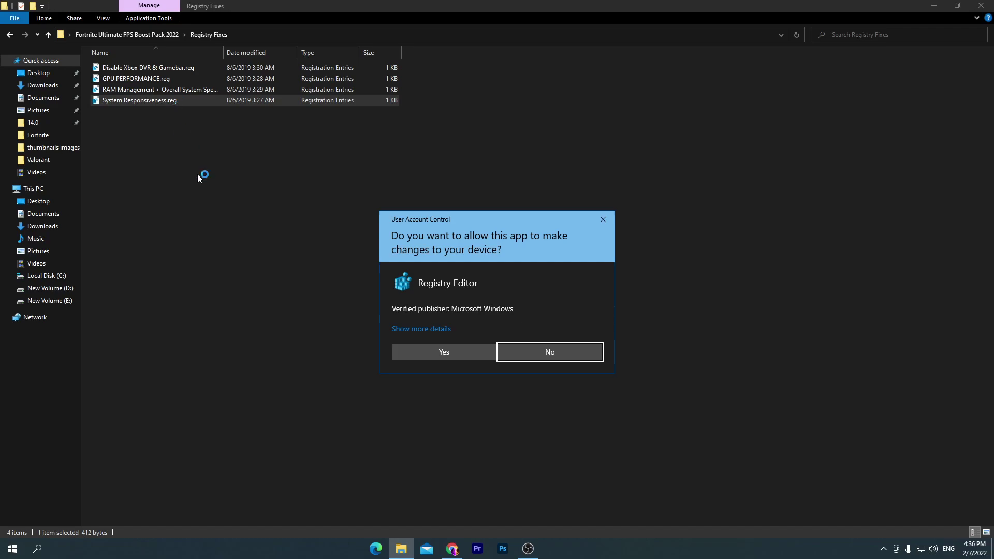
pyautogui.click(443, 352)
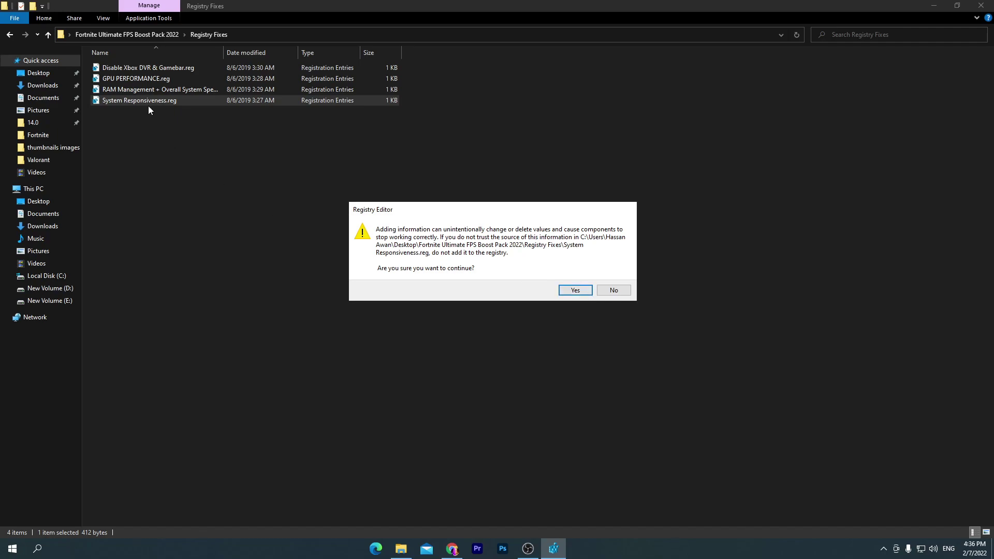
pyautogui.click(576, 290)
pyautogui.click(627, 279)
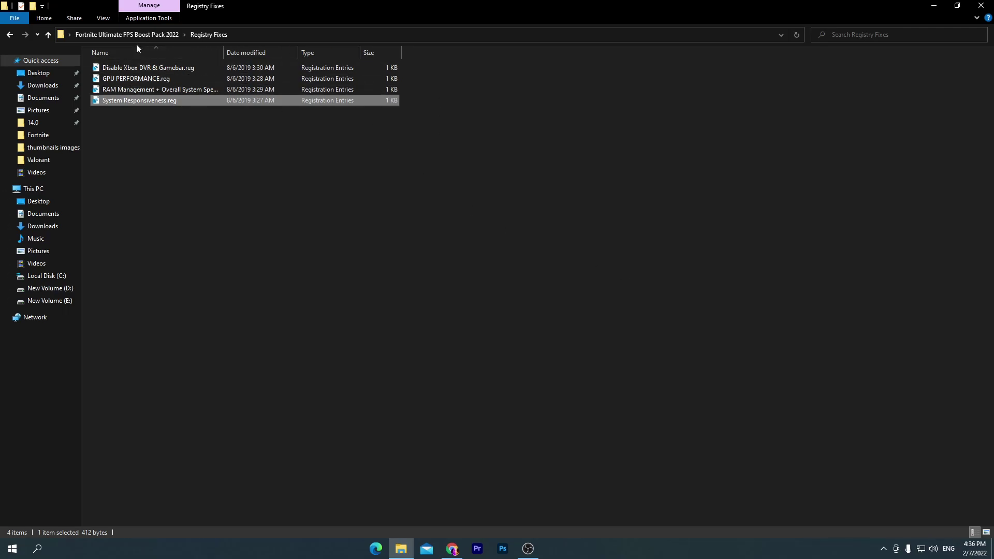
pyautogui.click(118, 38)
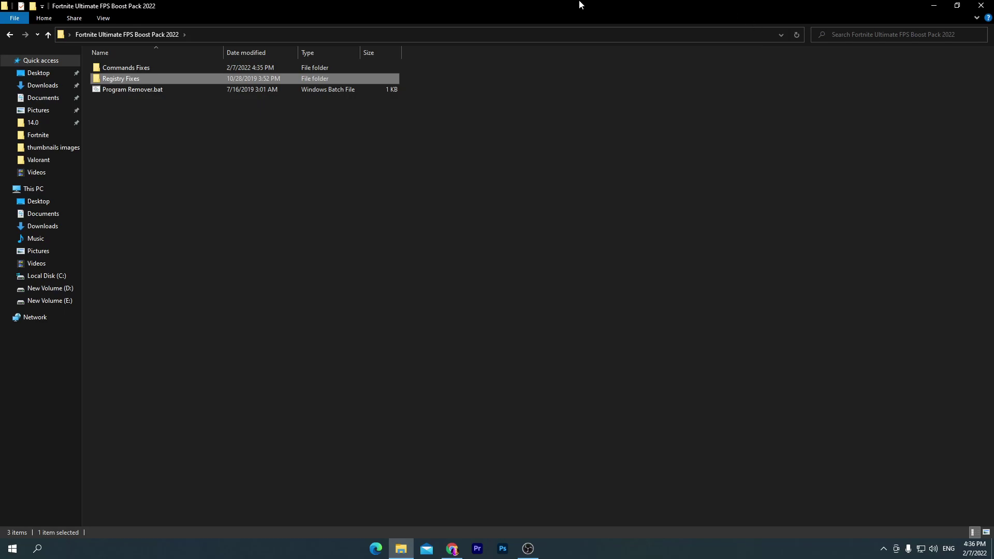
# Step: Drag Program Remover.bat to the desktop, close the folder window, and bin the pack folder and archive
pyautogui.doubleClick(338, 18)
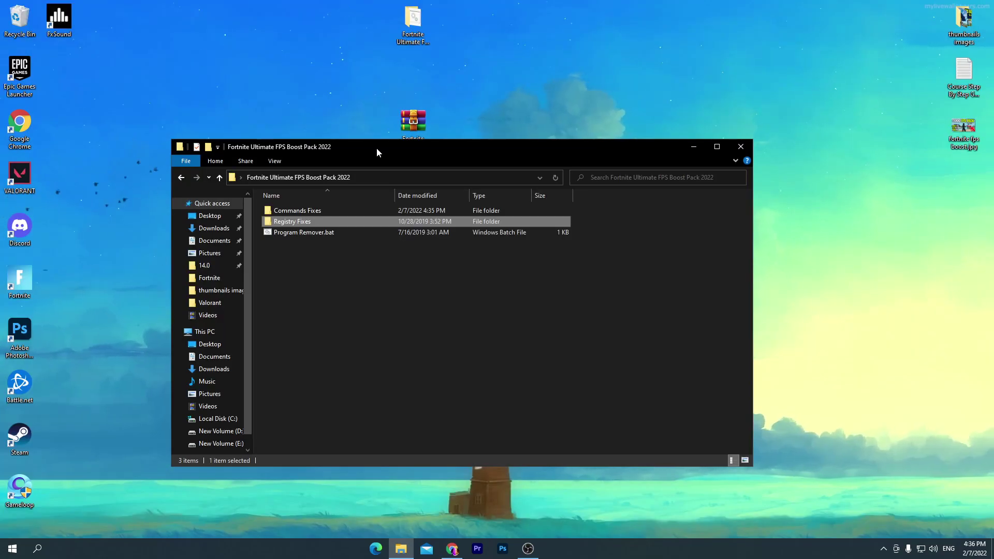
pyautogui.moveTo(377, 148); pyautogui.dragTo(532, 93)
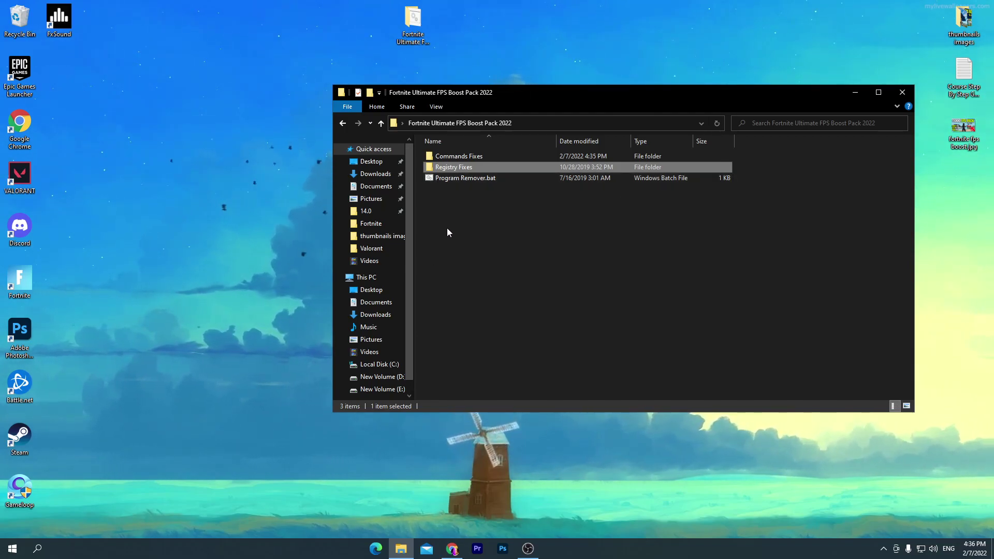
pyautogui.moveTo(477, 179); pyautogui.dragTo(65, 96)
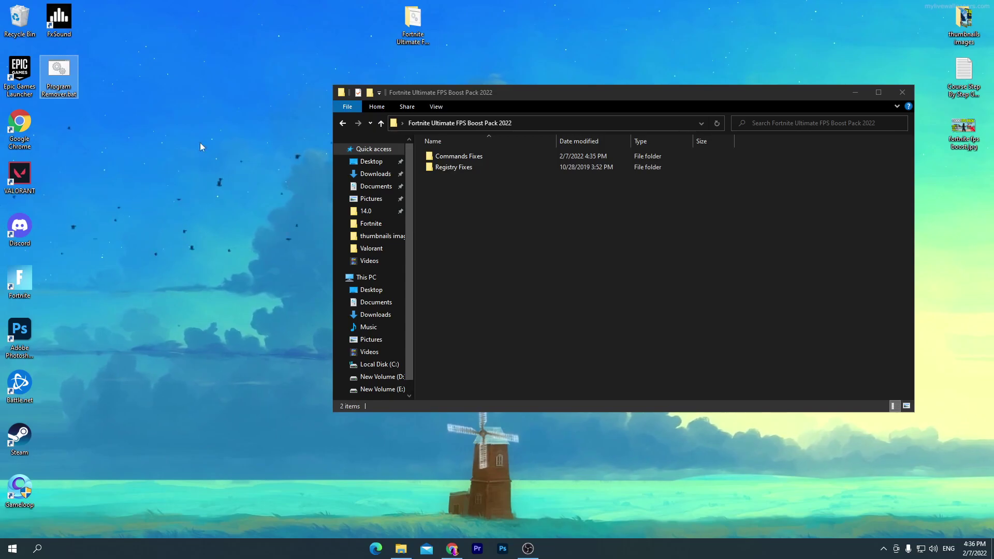
pyautogui.click(902, 93)
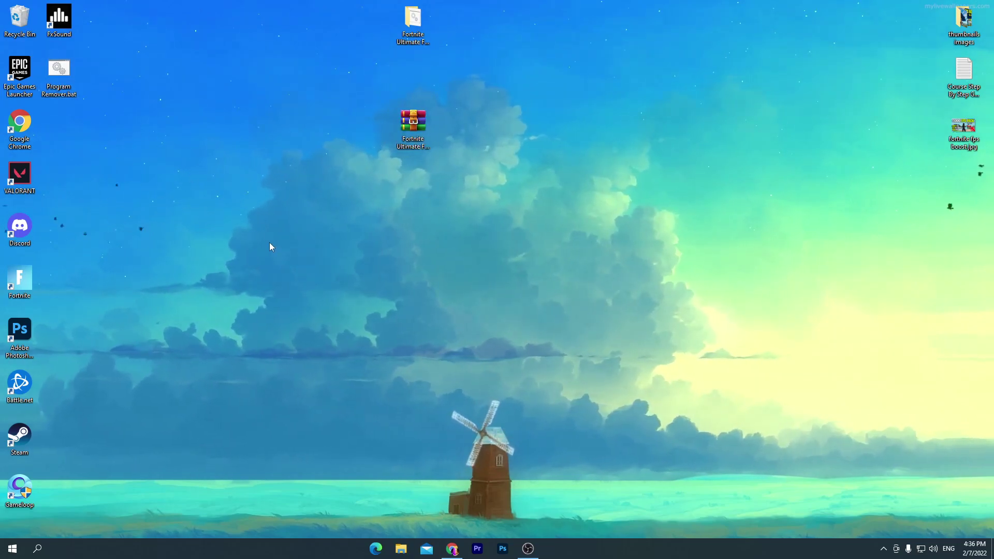
pyautogui.moveTo(507, 2); pyautogui.dragTo(358, 136)
pyautogui.moveTo(404, 18); pyautogui.dragTo(18, 11)
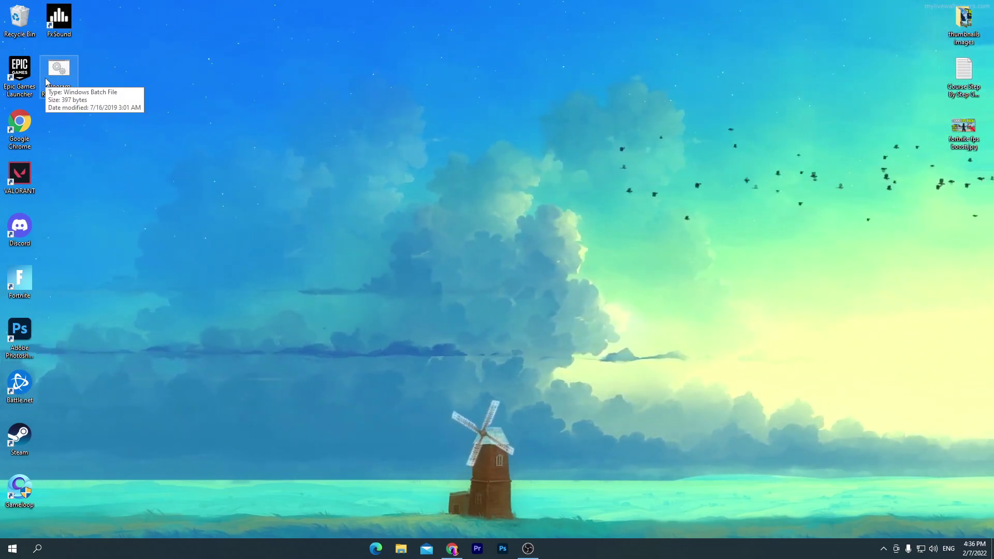
# Step: Check the desktop holds Program Remover.bat with no boost pack folder or archive left
pyautogui.moveTo(540, 551)
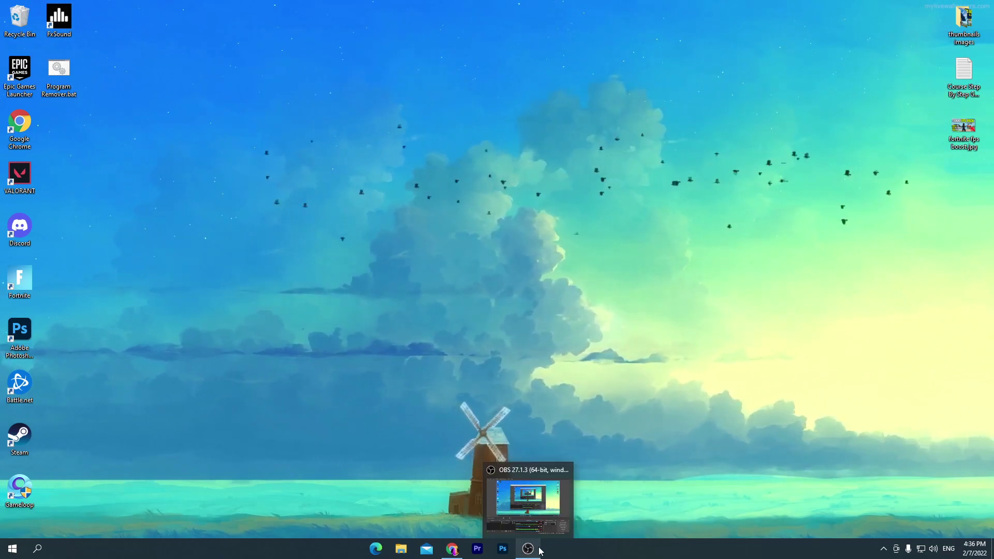